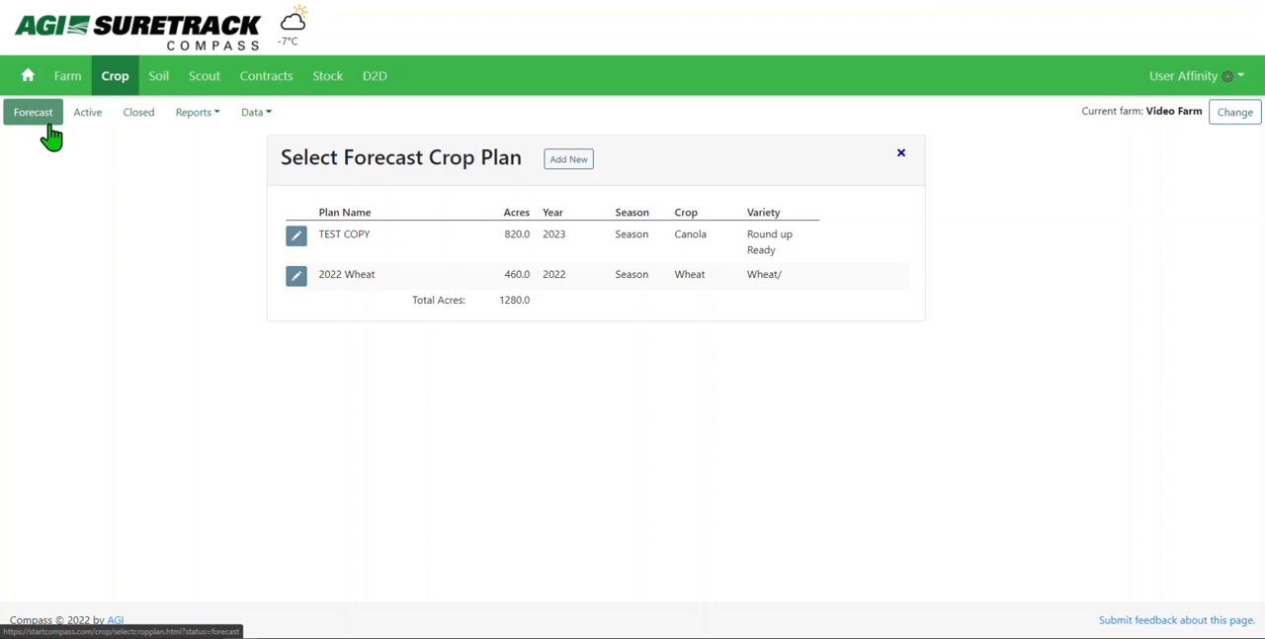
Step: Open the active crop plan TEST 2022 and start a harvest entry for Field 1
{"action": "left_click", "coordinate": [88, 117]}
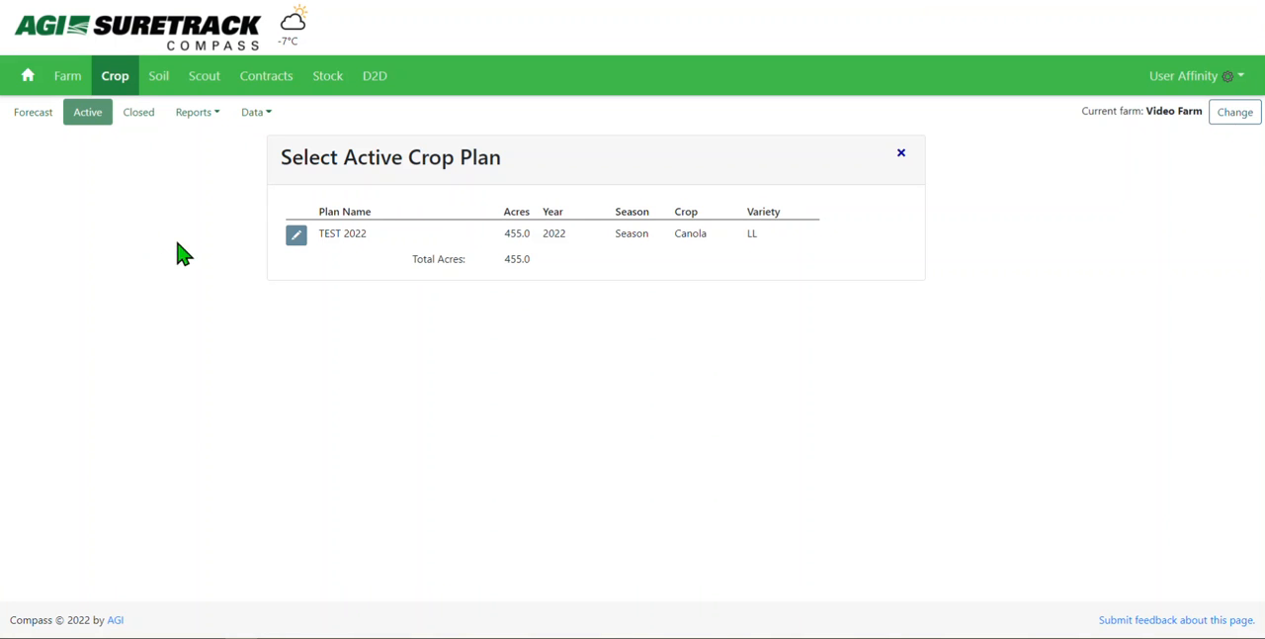
{"action": "left_click", "coordinate": [300, 240]}
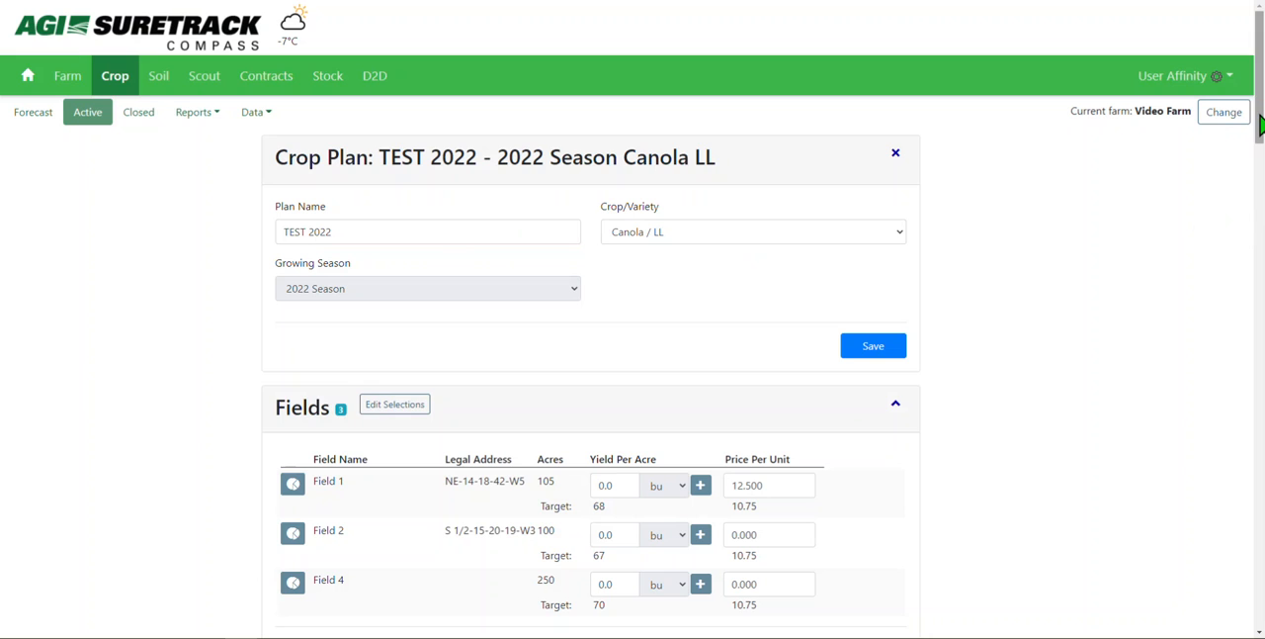
{"action": "left_click_drag", "start_coordinate": [1262, 123], "coordinate": [1261, 178]}
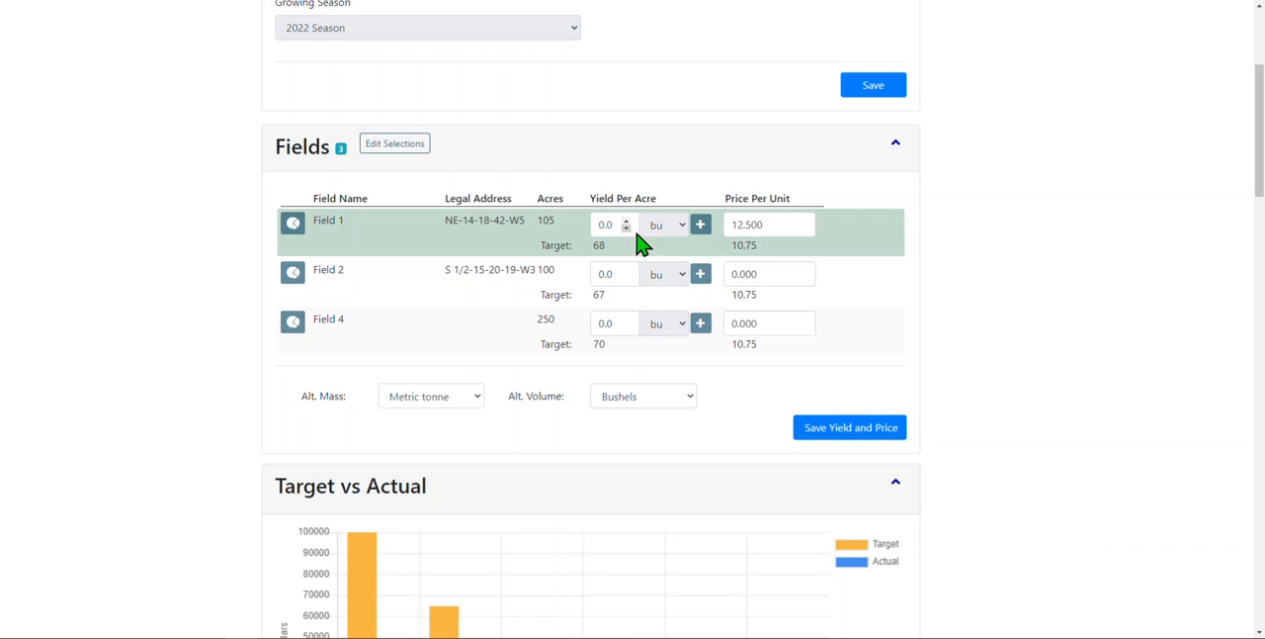
{"action": "left_click", "coordinate": [702, 233]}
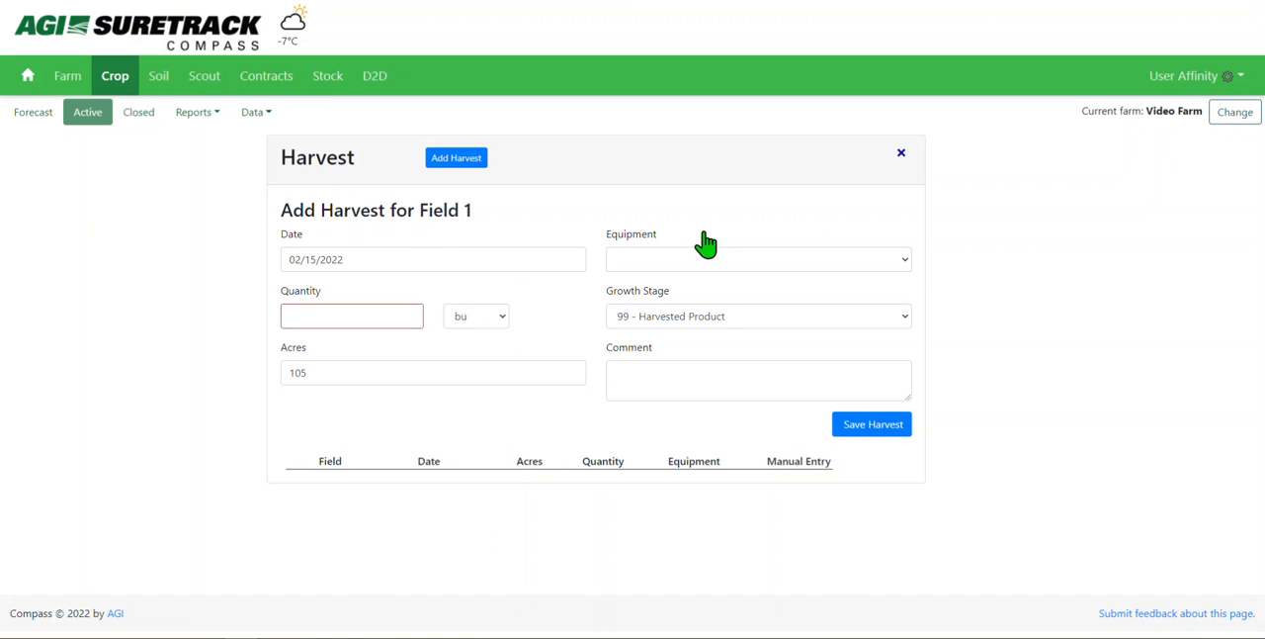
Step: Enter a quantity of 3000 bu for the Field 1 harvest dated 02/15/2022 over 105 acres
{"action": "left_click", "coordinate": [515, 253]}
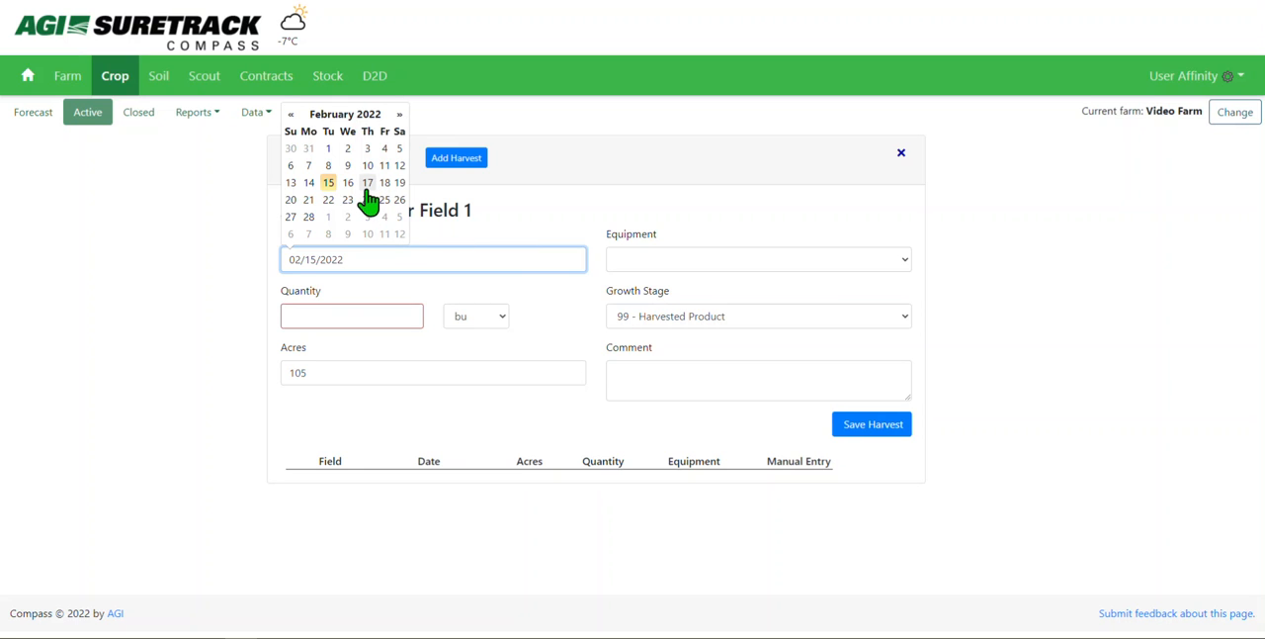
{"action": "left_click", "coordinate": [357, 315]}
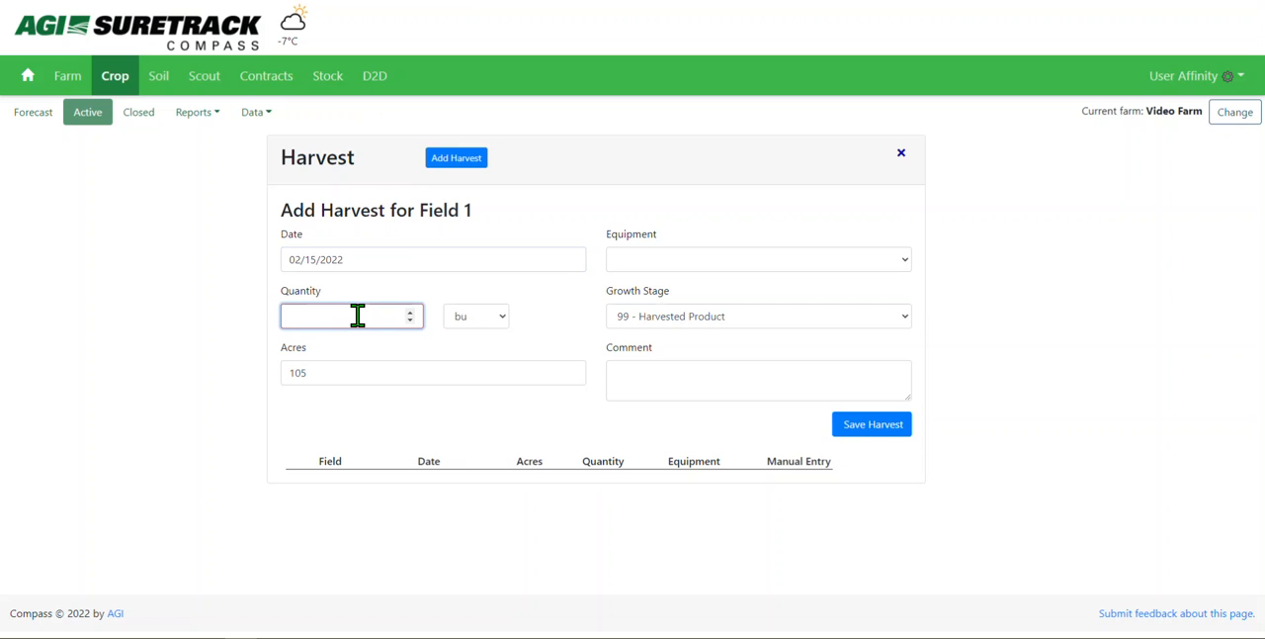
{"action": "type", "text": "3000"}
{"action": "key", "text": "Tab"}
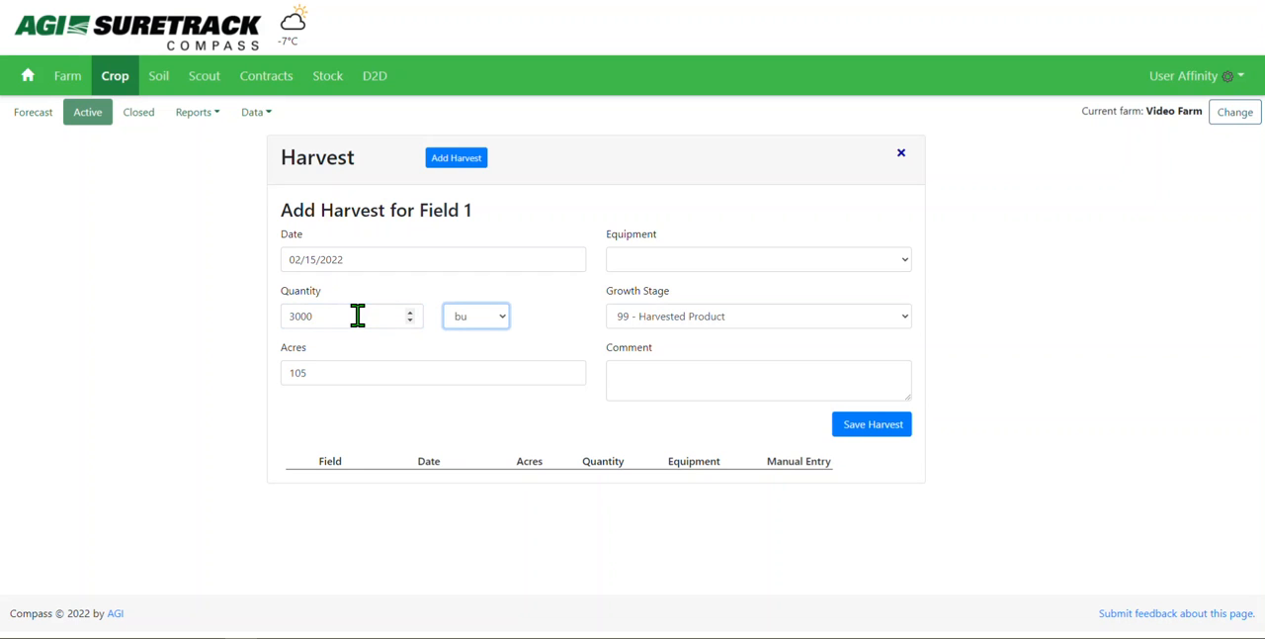
{"action": "left_click", "coordinate": [457, 321]}
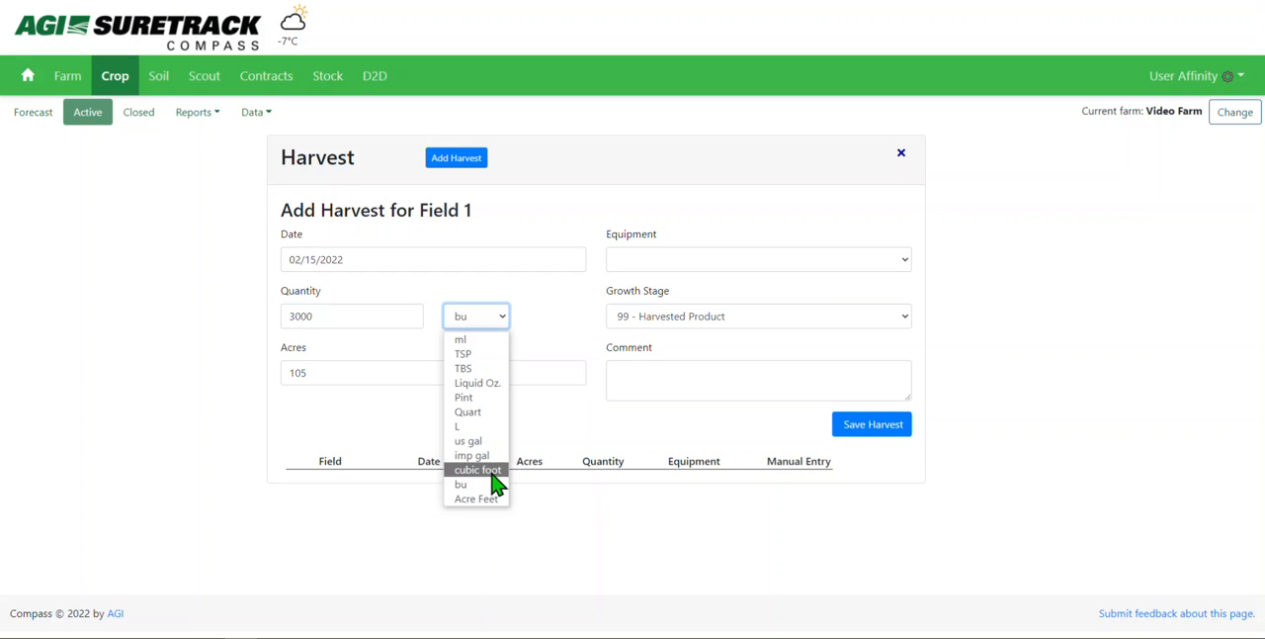
{"action": "left_click", "coordinate": [562, 357]}
{"action": "left_click", "coordinate": [467, 368]}
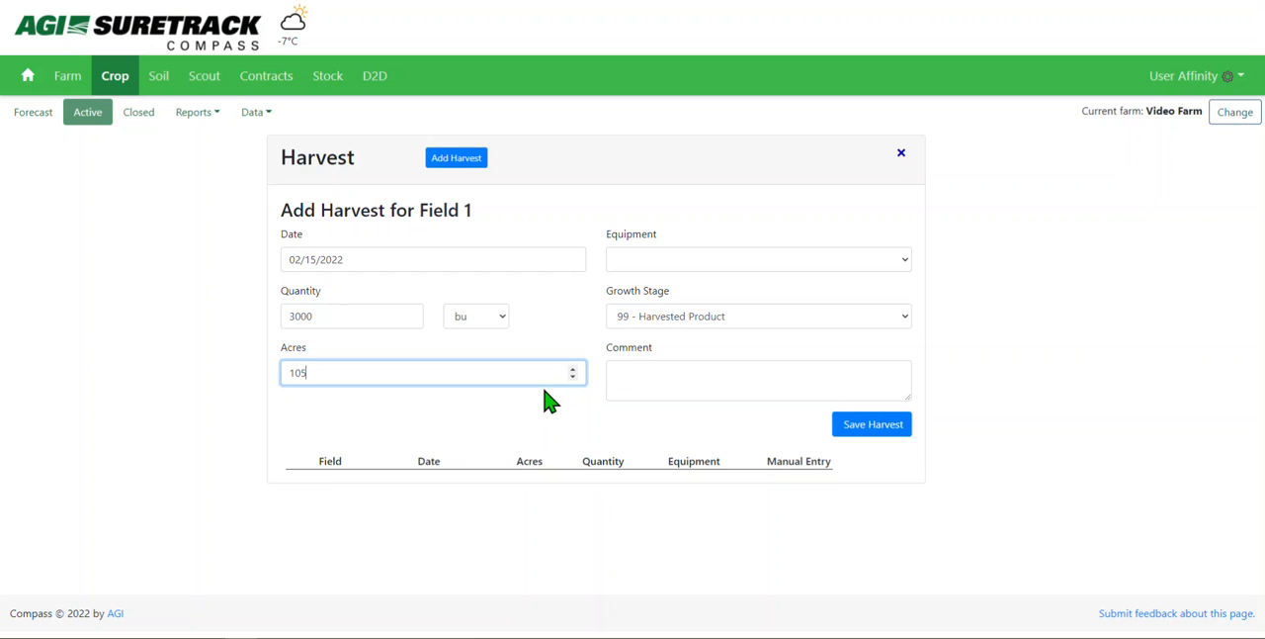
Step: Assign Green Quad Track and growth stage 99 - Harvested Product to the harvest, save it and return to the crop plan
{"action": "left_click", "coordinate": [774, 274]}
{"action": "left_click", "coordinate": [758, 295]}
{"action": "left_click", "coordinate": [771, 329]}
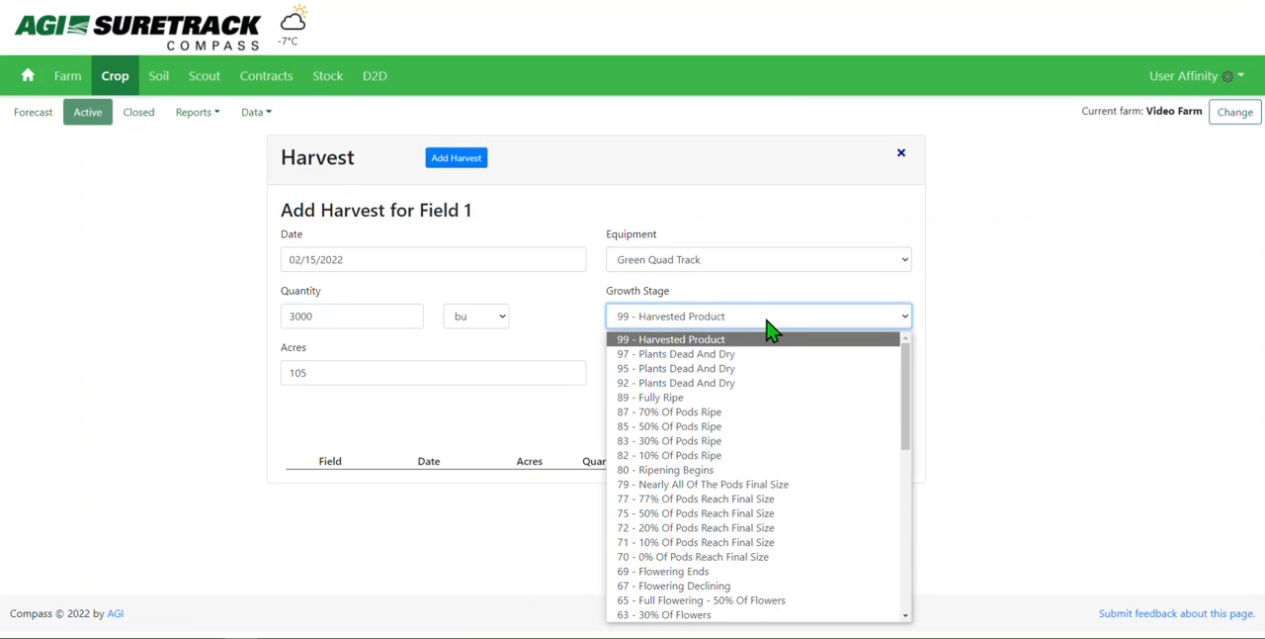
{"action": "left_click", "coordinate": [769, 340]}
{"action": "left_click", "coordinate": [782, 367]}
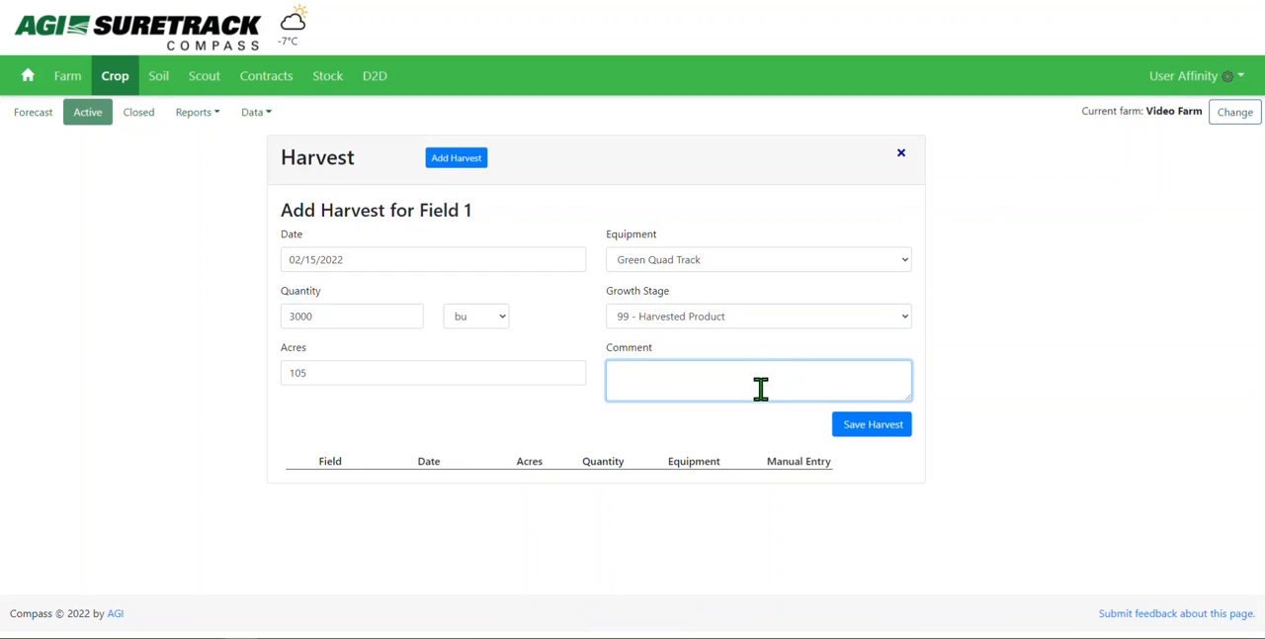
{"action": "left_click", "coordinate": [874, 428]}
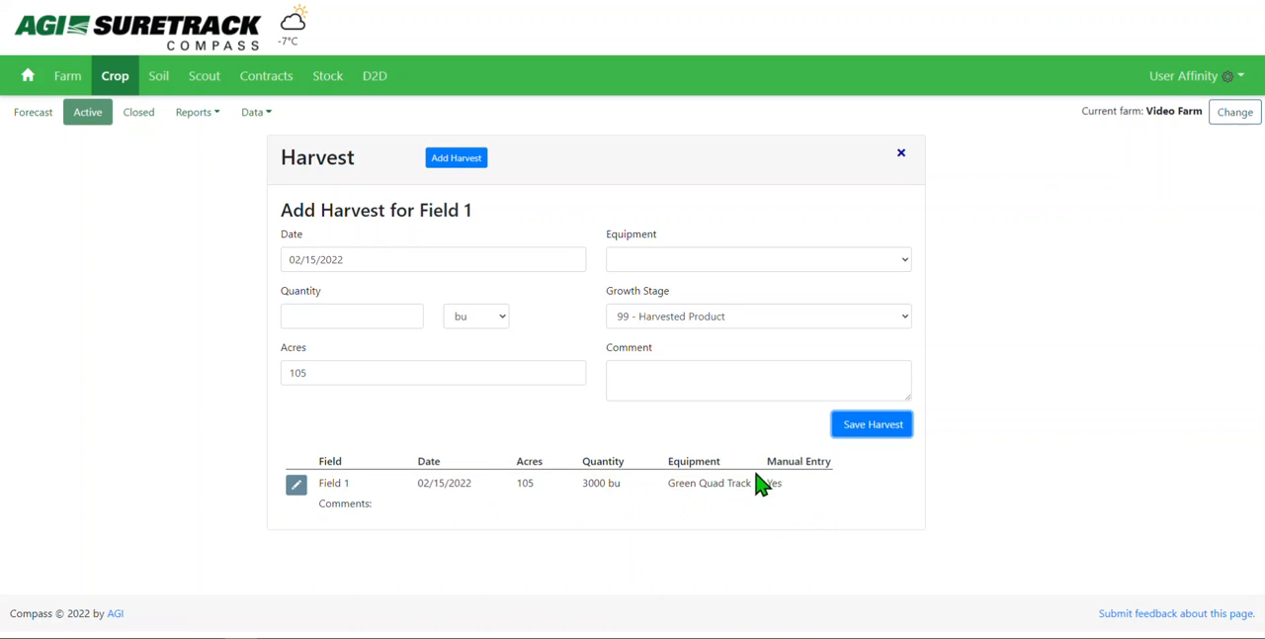
{"action": "left_click", "coordinate": [901, 153]}
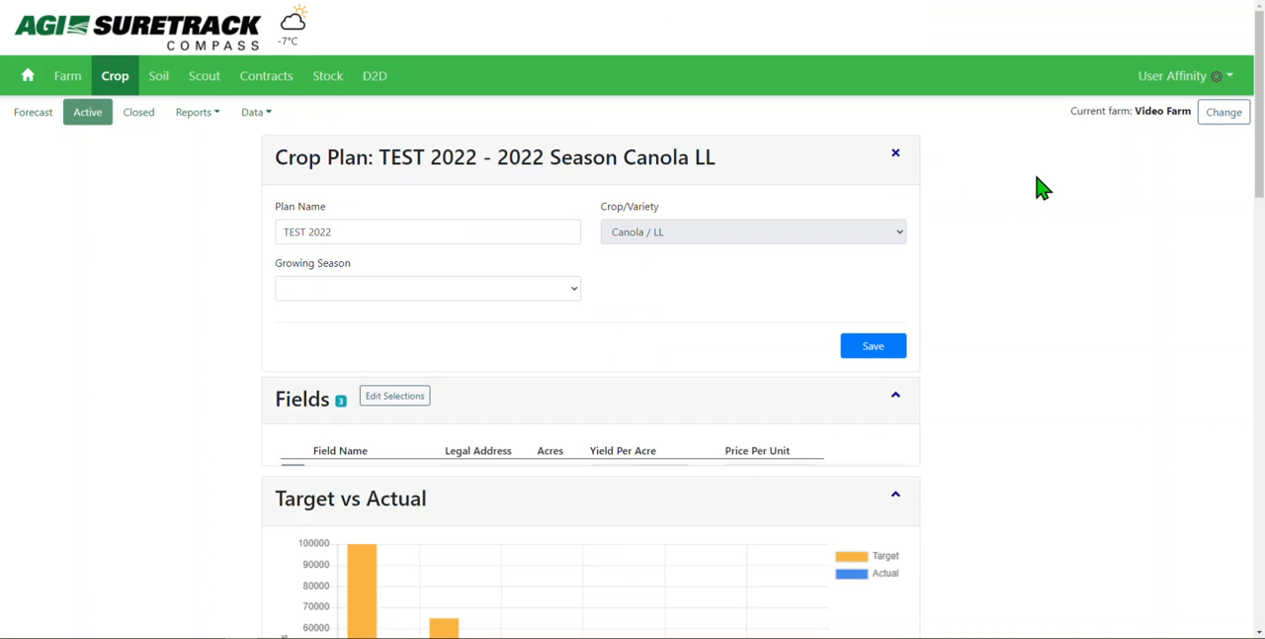
Step: Start a second harvest entry for Field 1, dated 02/14/2022 with a quantity of 3500 bu
{"action": "left_click_drag", "start_coordinate": [1263, 96], "coordinate": [1263, 135]}
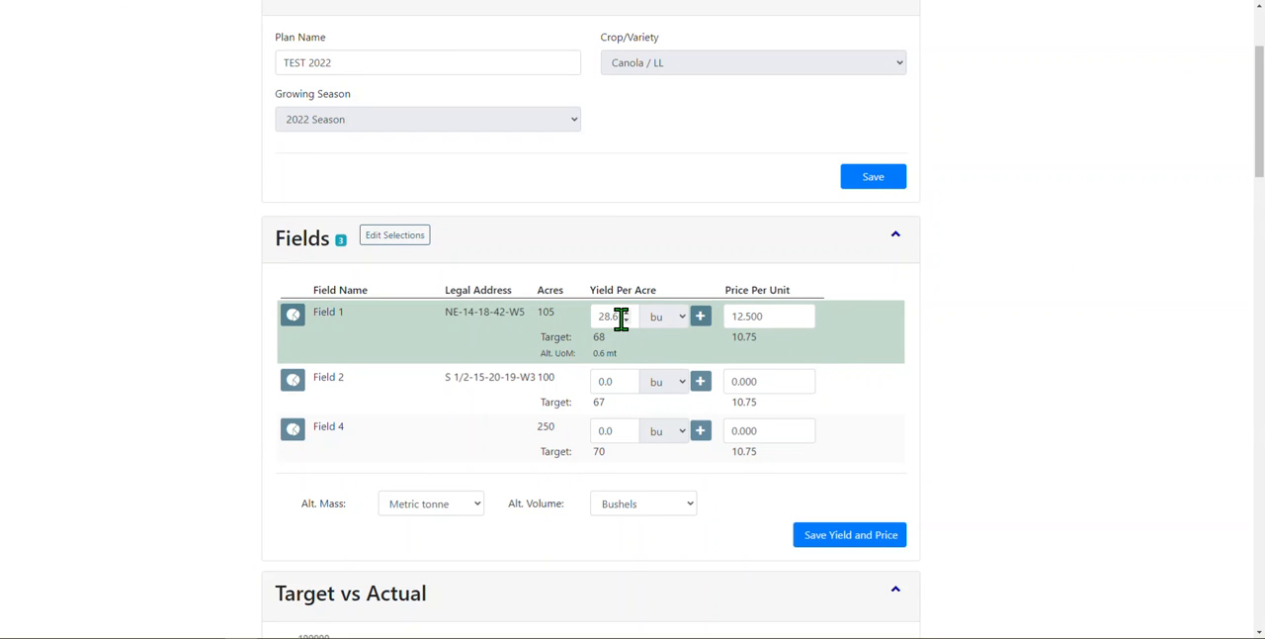
{"action": "left_click_drag", "start_coordinate": [620, 317], "coordinate": [603, 316]}
{"action": "left_click", "coordinate": [628, 353]}
{"action": "left_click", "coordinate": [700, 316]}
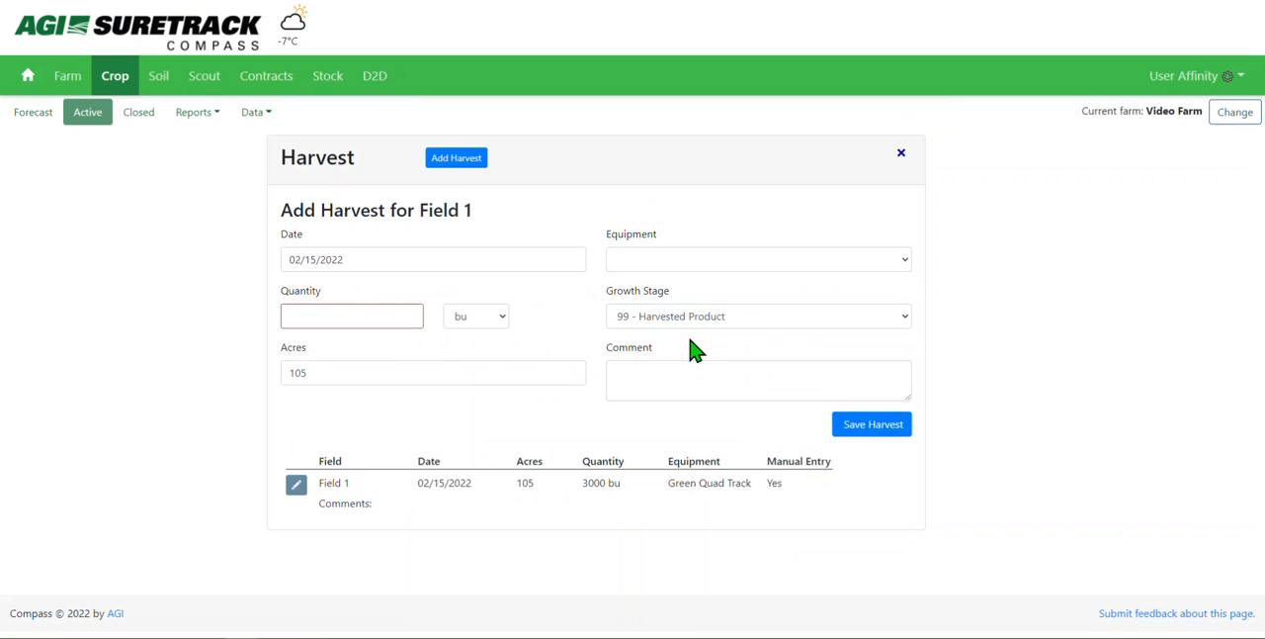
{"action": "left_click", "coordinate": [521, 261]}
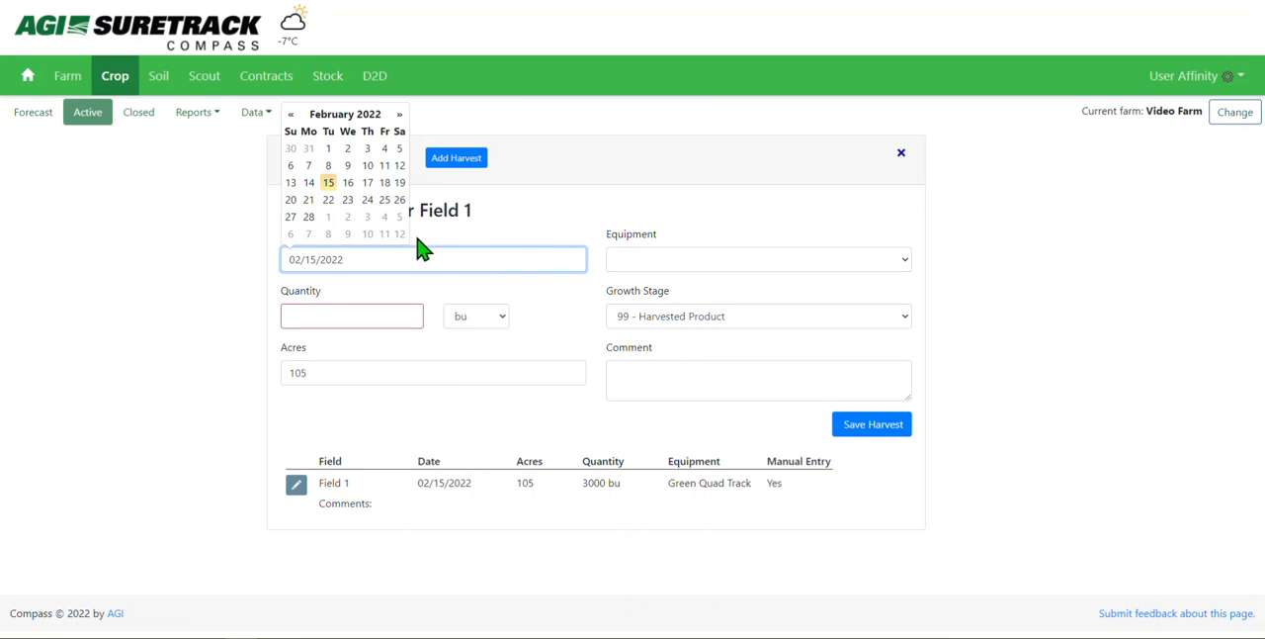
{"action": "left_click", "coordinate": [309, 183]}
{"action": "left_click", "coordinate": [340, 307]}
{"action": "type", "text": "3500"}
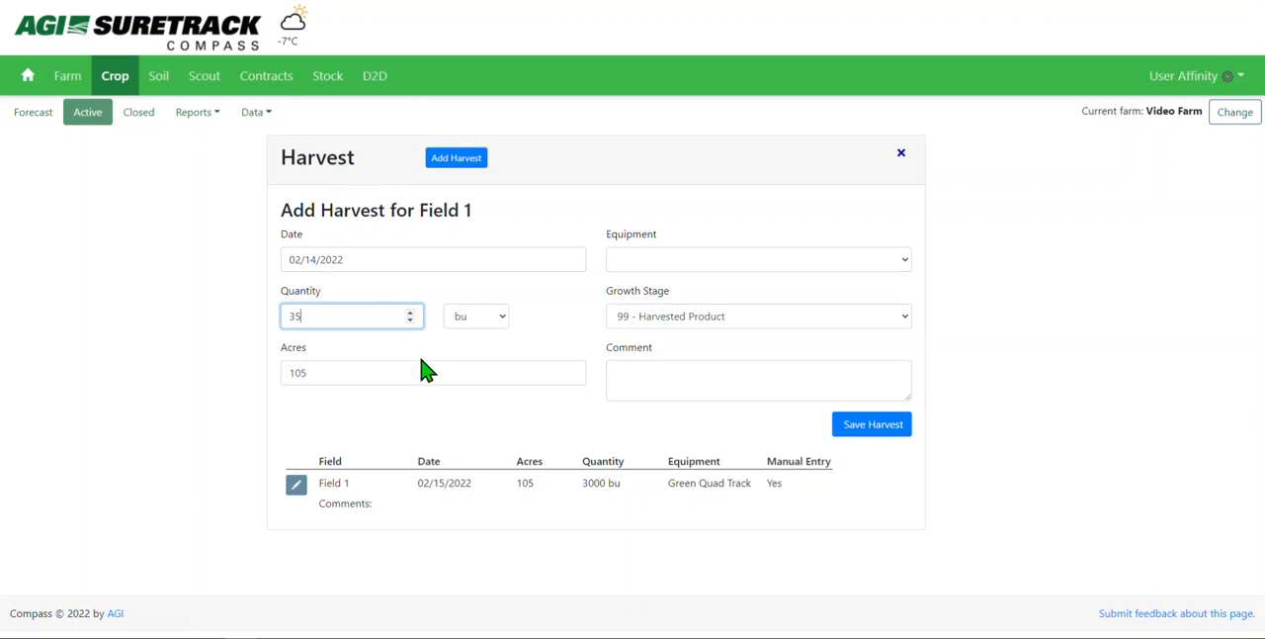
{"action": "key", "text": "Tab"}
{"action": "key", "text": "Tab"}
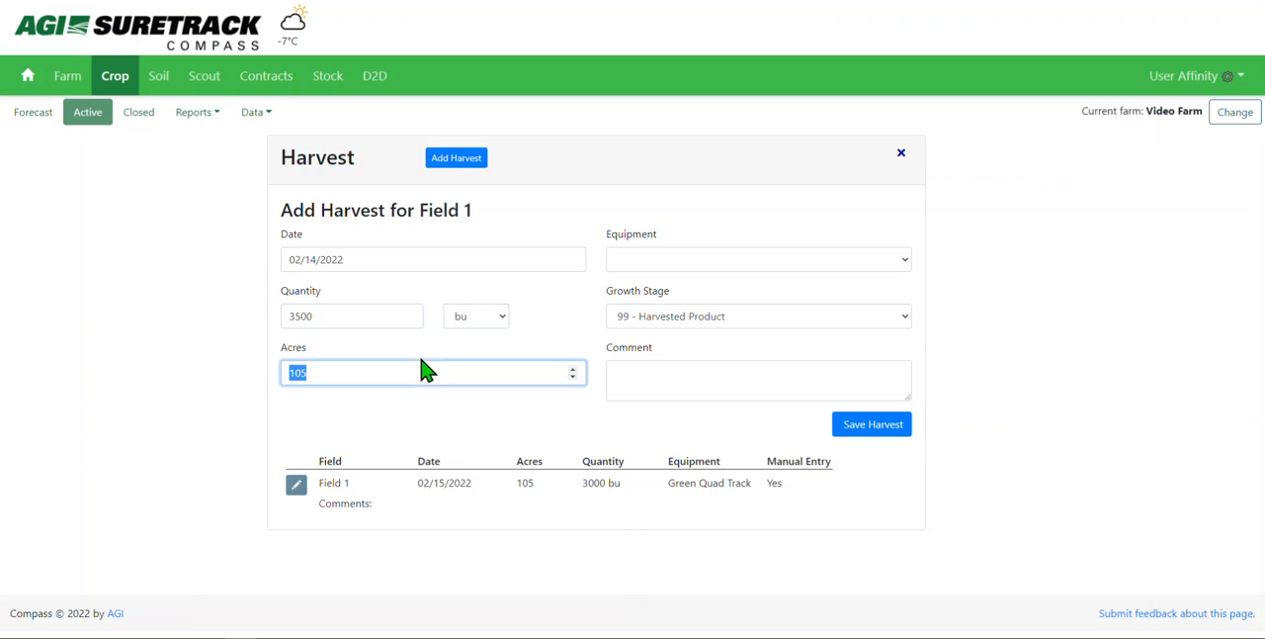
Step: Set the second harvest's equipment to Green Quad Track and its growth stage to 97 - Plants Dead And Dry
{"action": "left_click", "coordinate": [683, 267]}
{"action": "left_click", "coordinate": [686, 297]}
{"action": "left_click", "coordinate": [714, 317]}
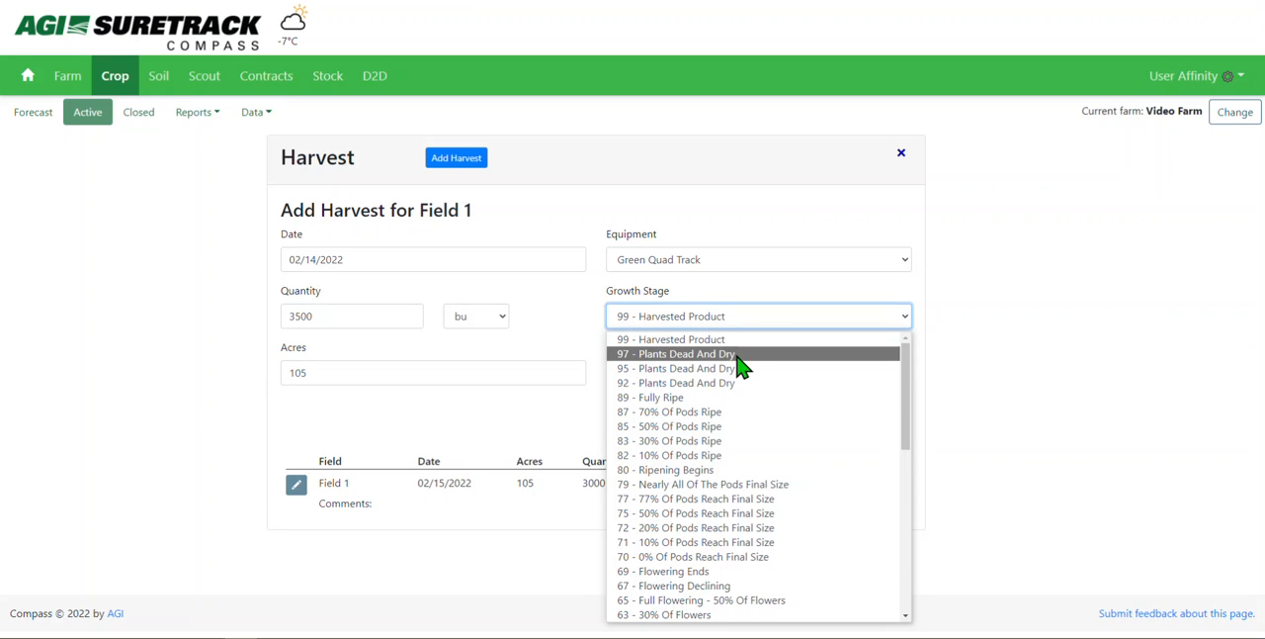
{"action": "left_click", "coordinate": [742, 353]}
Step: Add the comment "Note quickly" to the second harvest, save it and return to the crop plan
{"action": "left_click", "coordinate": [768, 393]}
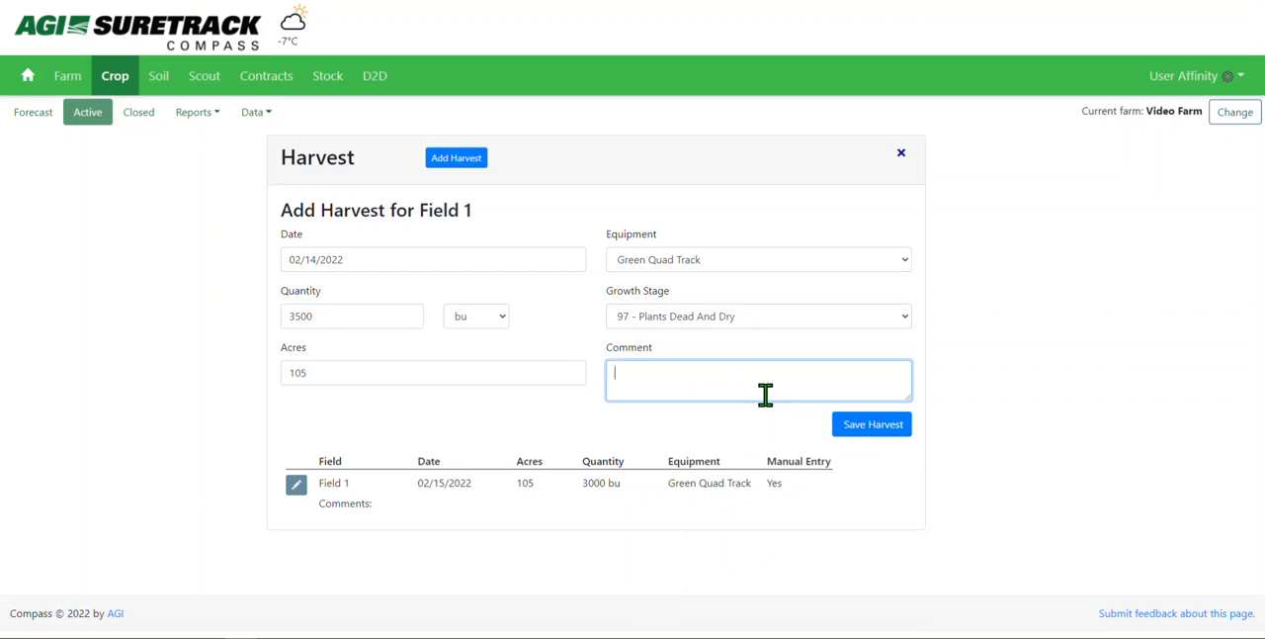
{"action": "type", "text": "Note "}
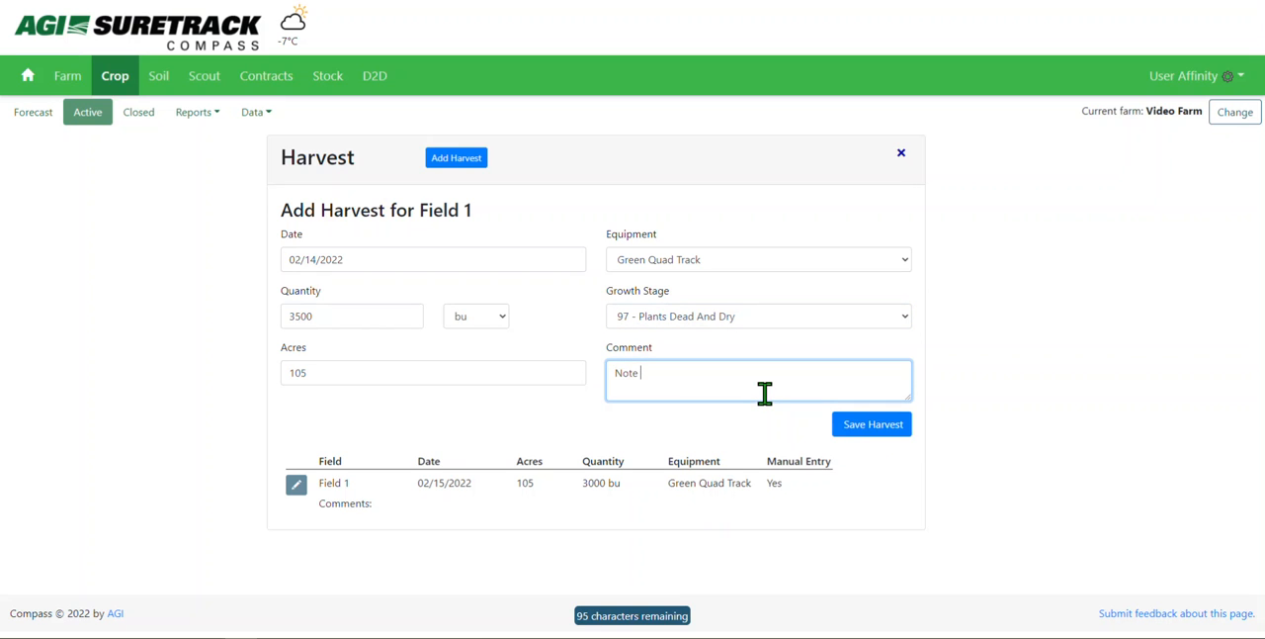
{"action": "type", "text": "quickly"}
{"action": "left_click", "coordinate": [855, 432]}
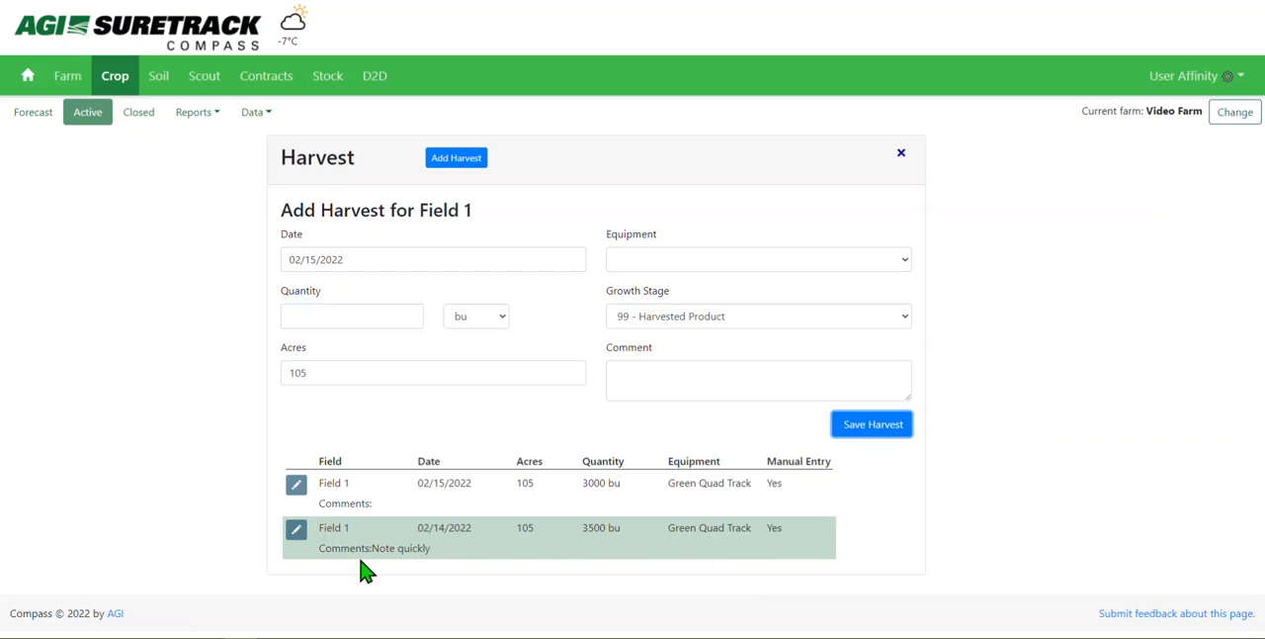
{"action": "left_click", "coordinate": [902, 154]}
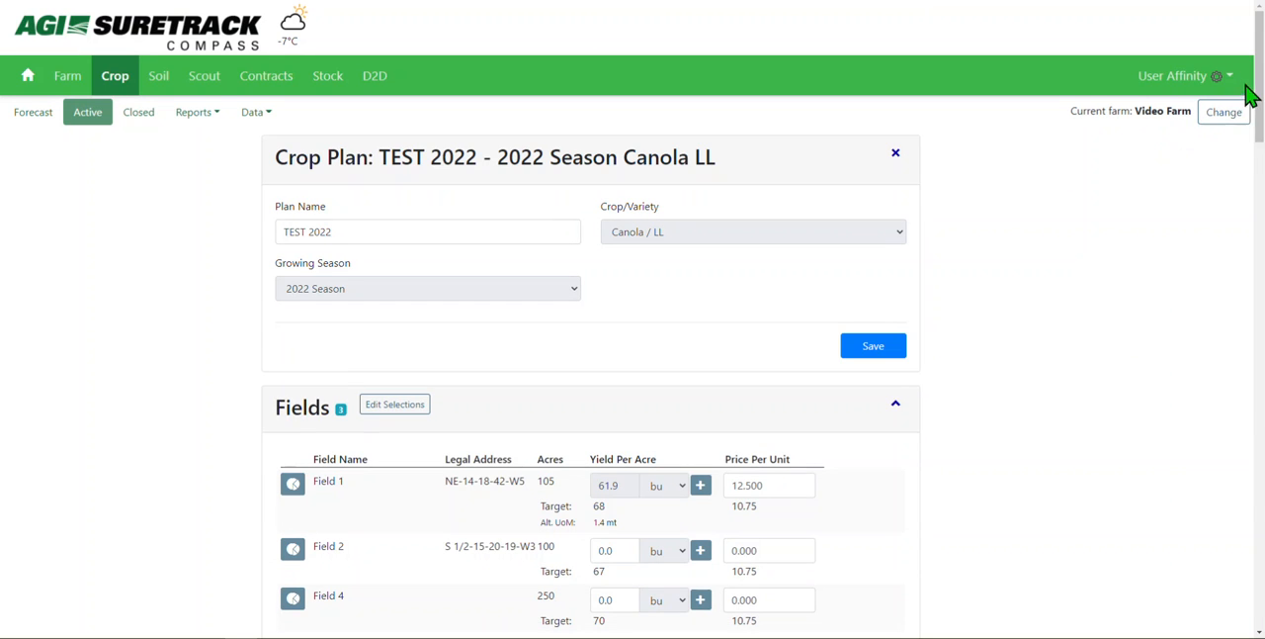
Step: Examine Field 1's calculated yield per acre in the crop plan's field list
{"action": "left_click_drag", "start_coordinate": [1261, 82], "coordinate": [1262, 111]}
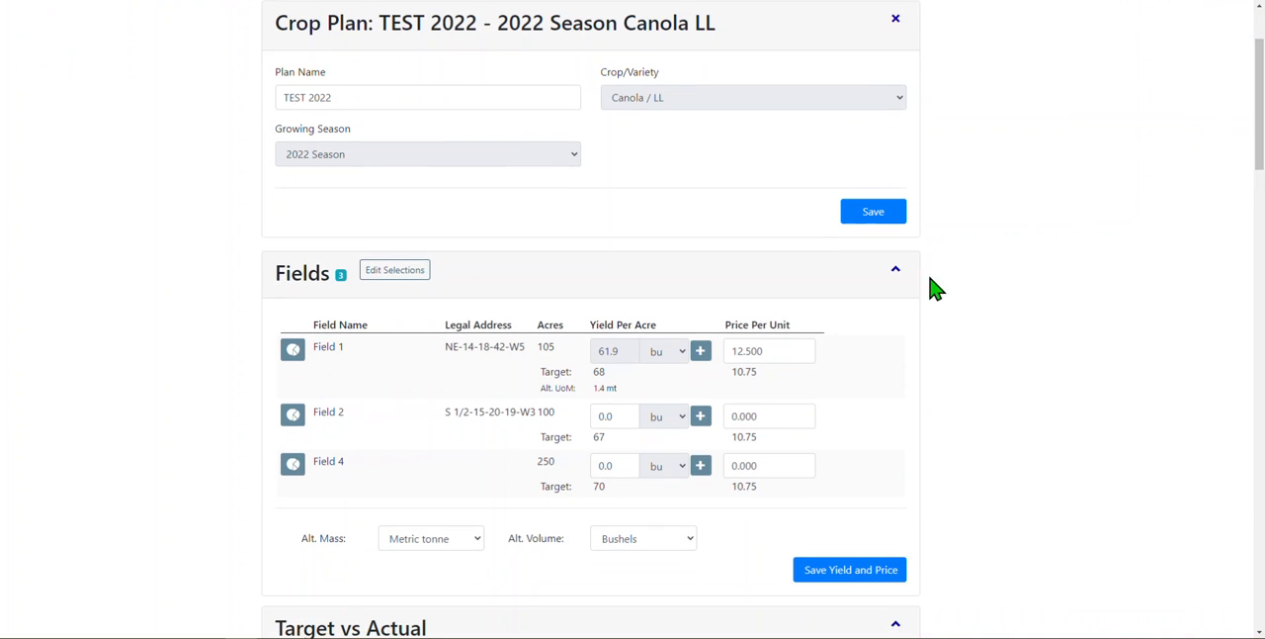
{"action": "left_click", "coordinate": [626, 357]}
{"action": "left_click_drag", "start_coordinate": [620, 350], "coordinate": [586, 351]}
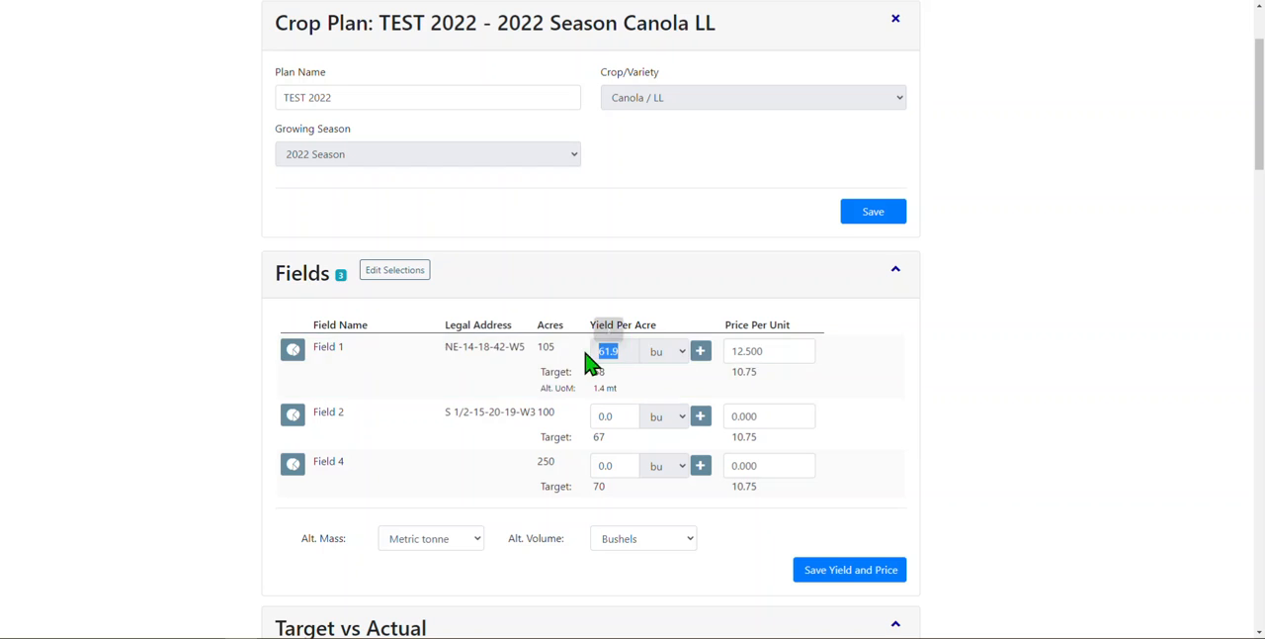
{"action": "left_click", "coordinate": [612, 350]}
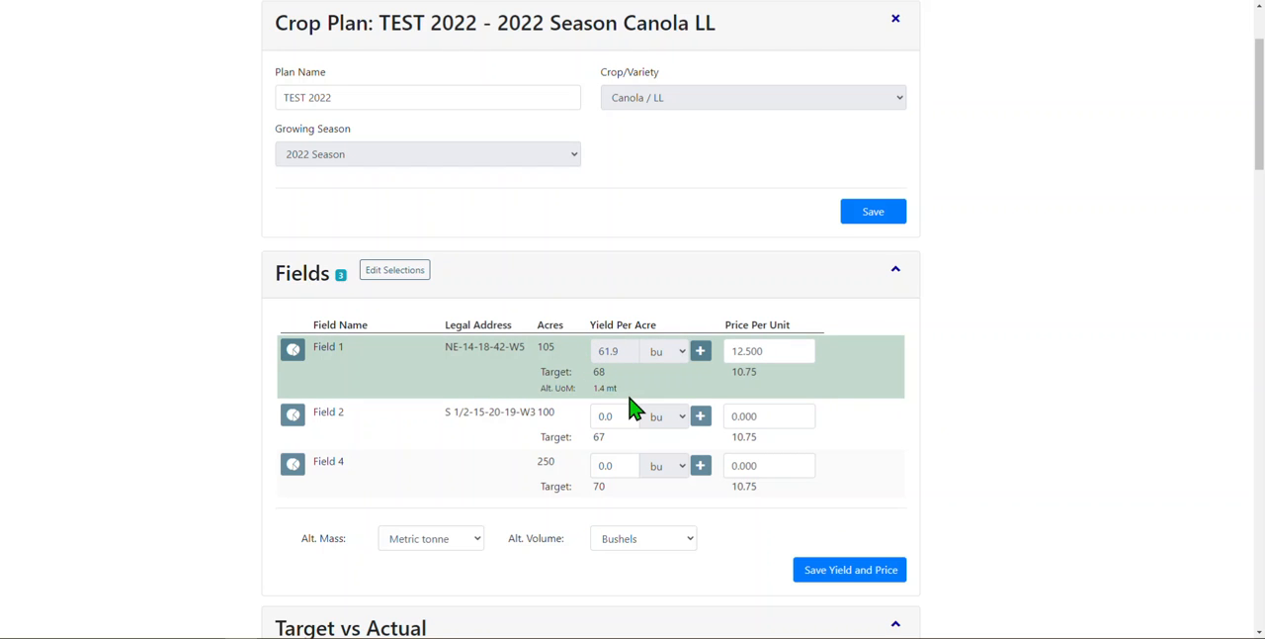
{"action": "left_click", "coordinate": [698, 356]}
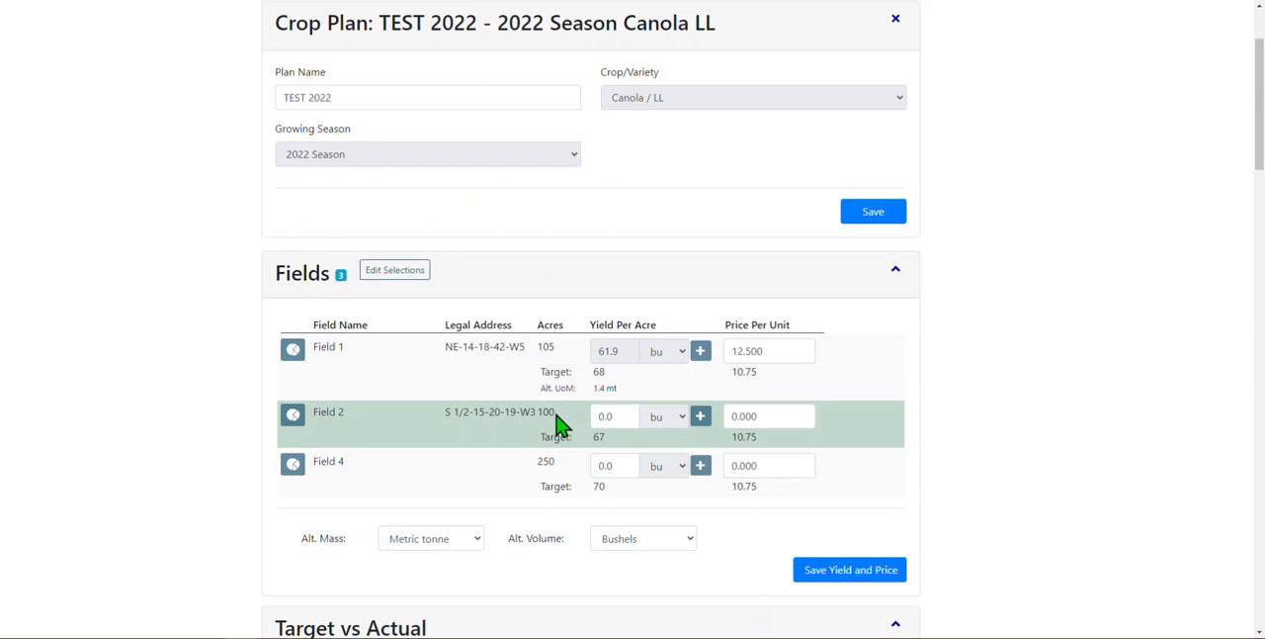
{"action": "double_click", "coordinate": [614, 417]}
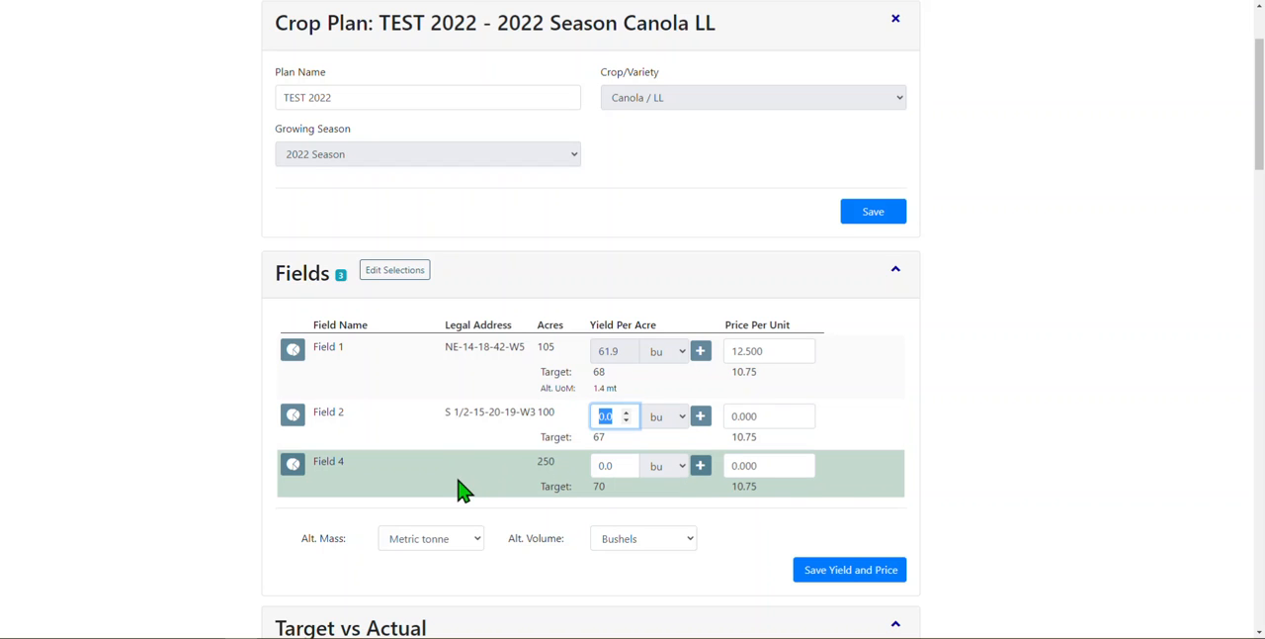
{"action": "type", "text": "72"}
{"action": "key", "text": "Tab"}
{"action": "key", "text": "Tab"}
{"action": "key", "text": "Tab"}
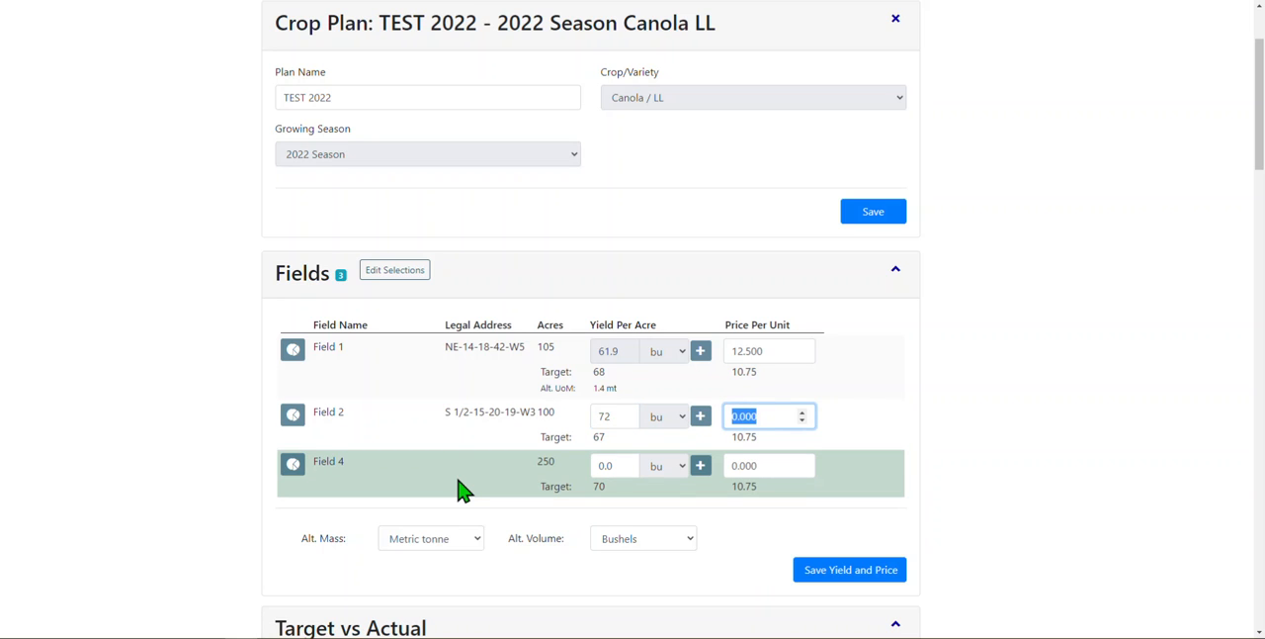
{"action": "type", "text": "12.50"}
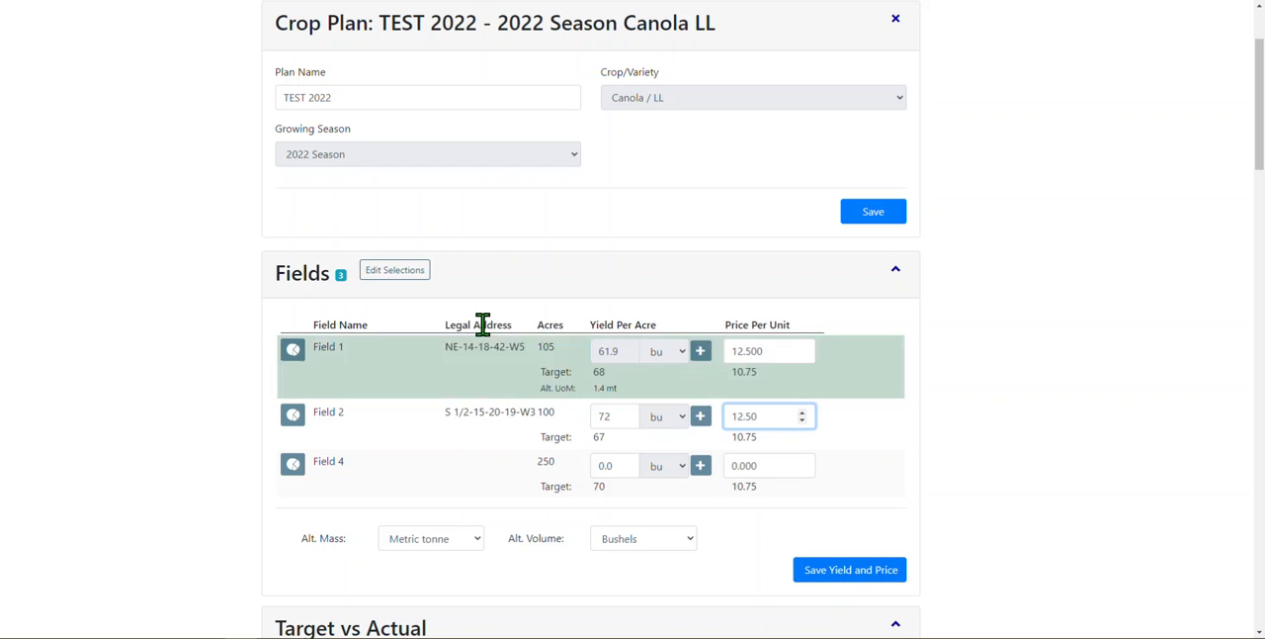
{"action": "left_click", "coordinate": [78, 1]}
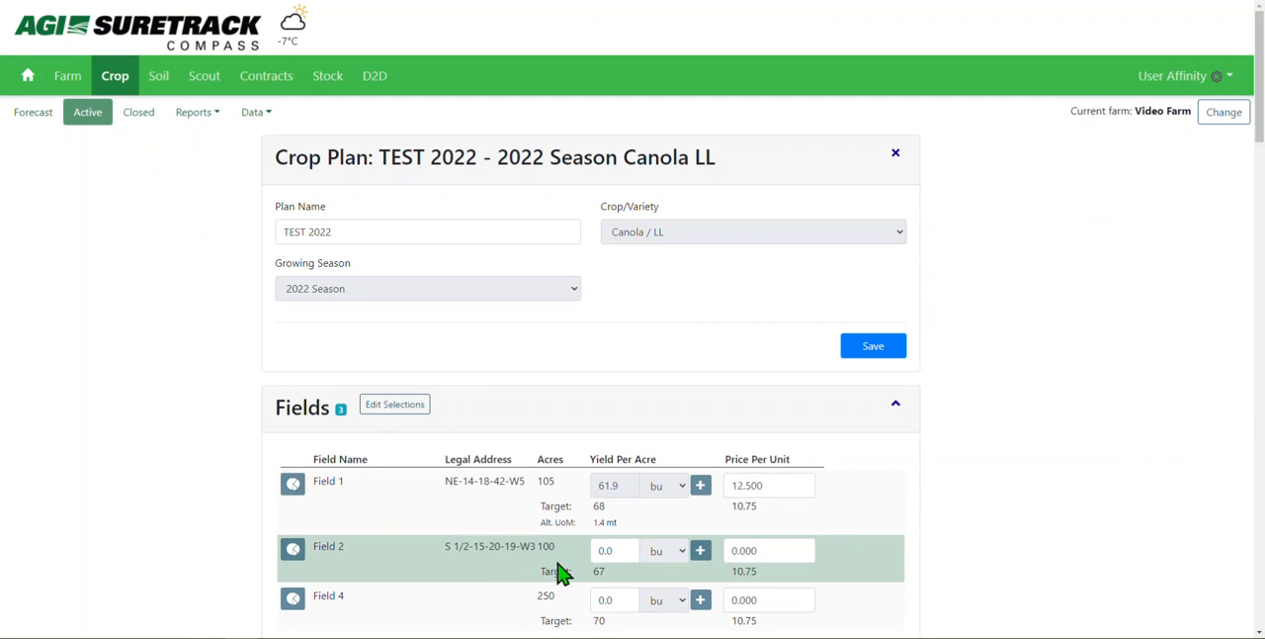
Step: Set Field 2's yield per acre to 72 bu and its price per unit to 12.50, and save the yield and price
{"action": "left_click", "coordinate": [607, 552]}
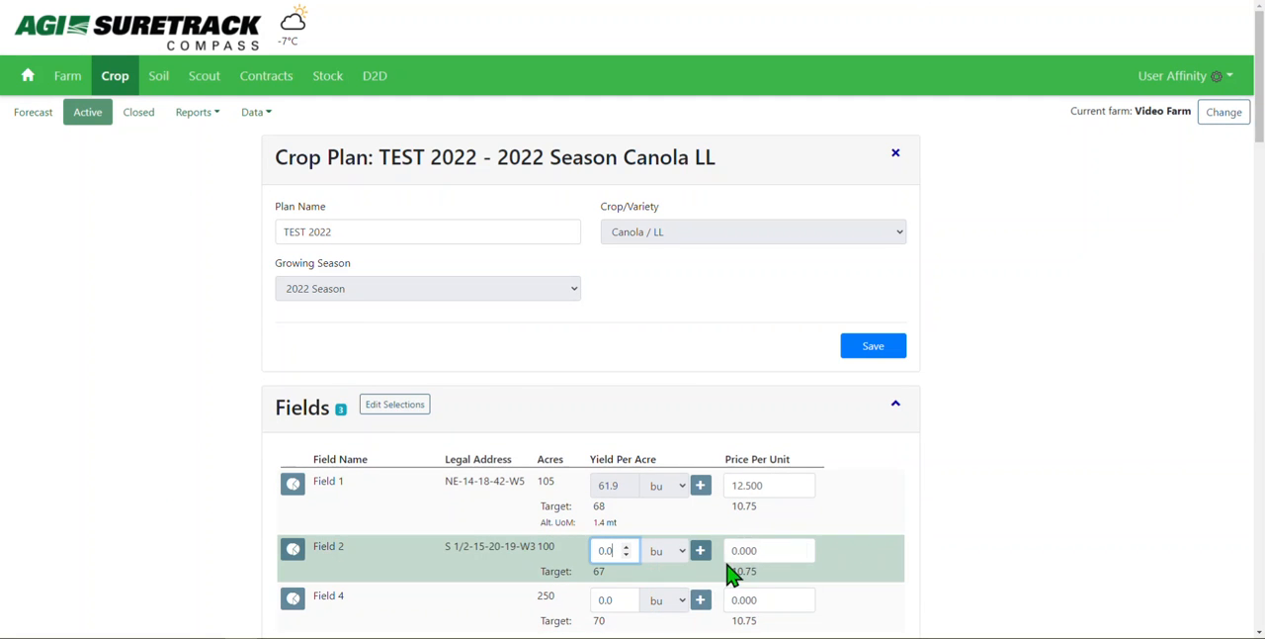
{"action": "left_click", "coordinate": [754, 549]}
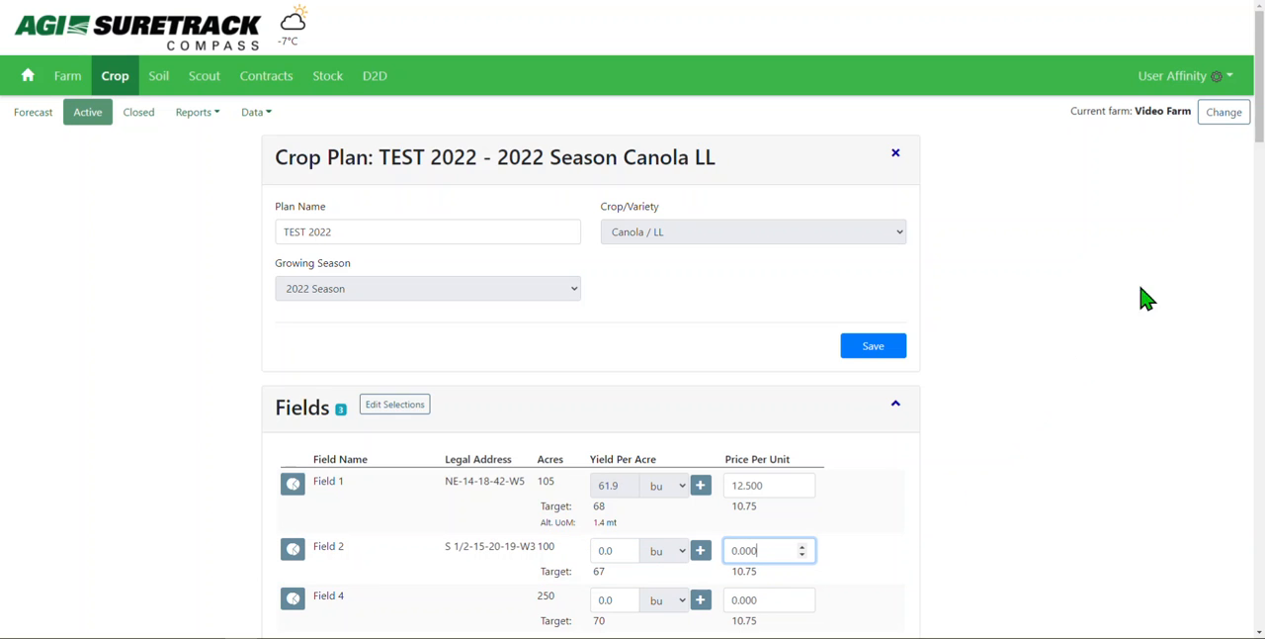
{"action": "left_click_drag", "start_coordinate": [1262, 116], "coordinate": [1261, 165]}
{"action": "left_click", "coordinate": [595, 309]}
{"action": "key", "text": "BackSpace"}
{"action": "key", "text": "BackSpace"}
{"action": "key", "text": "BackSpace"}
{"action": "type", "text": "72"}
{"action": "key", "text": "Tab"}
{"action": "key", "text": "Tab"}
{"action": "type", "text": "12.50"}
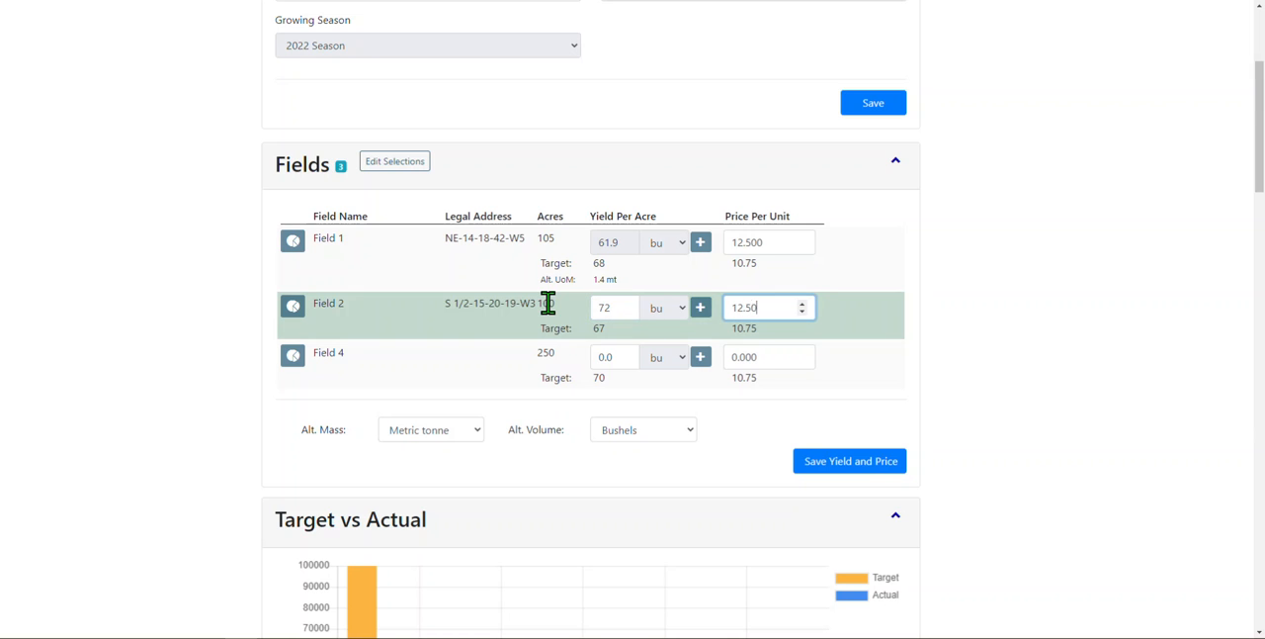
{"action": "left_click", "coordinate": [808, 474]}
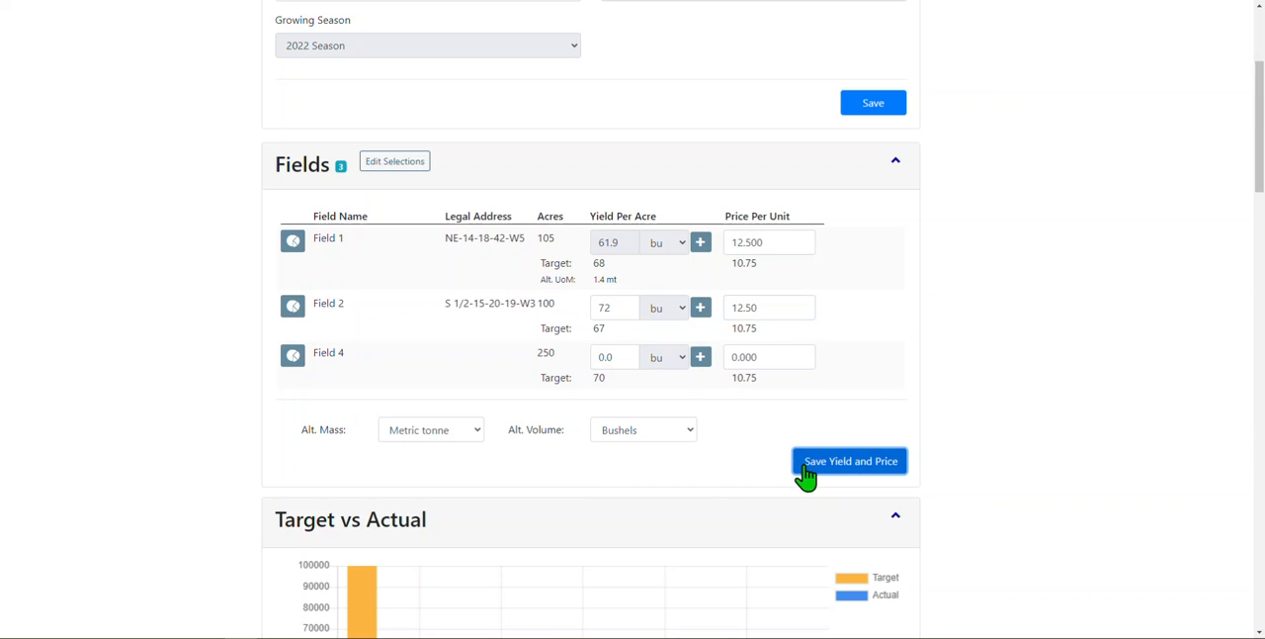
{"action": "left_click", "coordinate": [744, 461]}
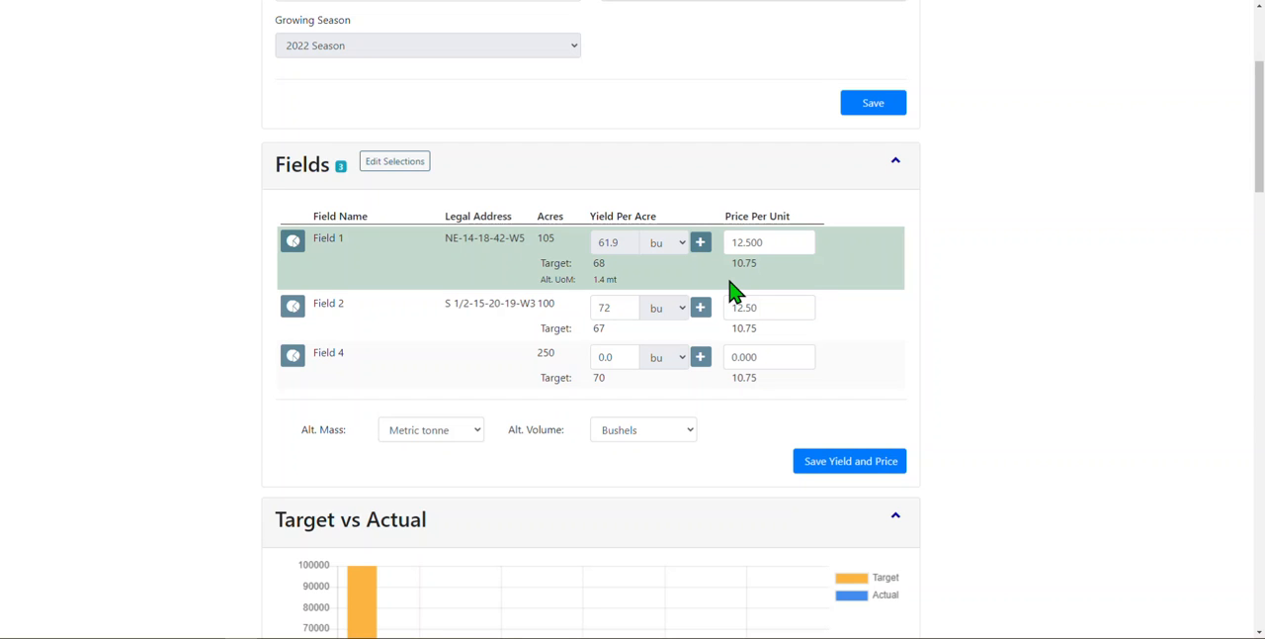
Step: Review the saved yield and price for Field 2 in the crop plan's field list
{"action": "left_click", "coordinate": [704, 312]}
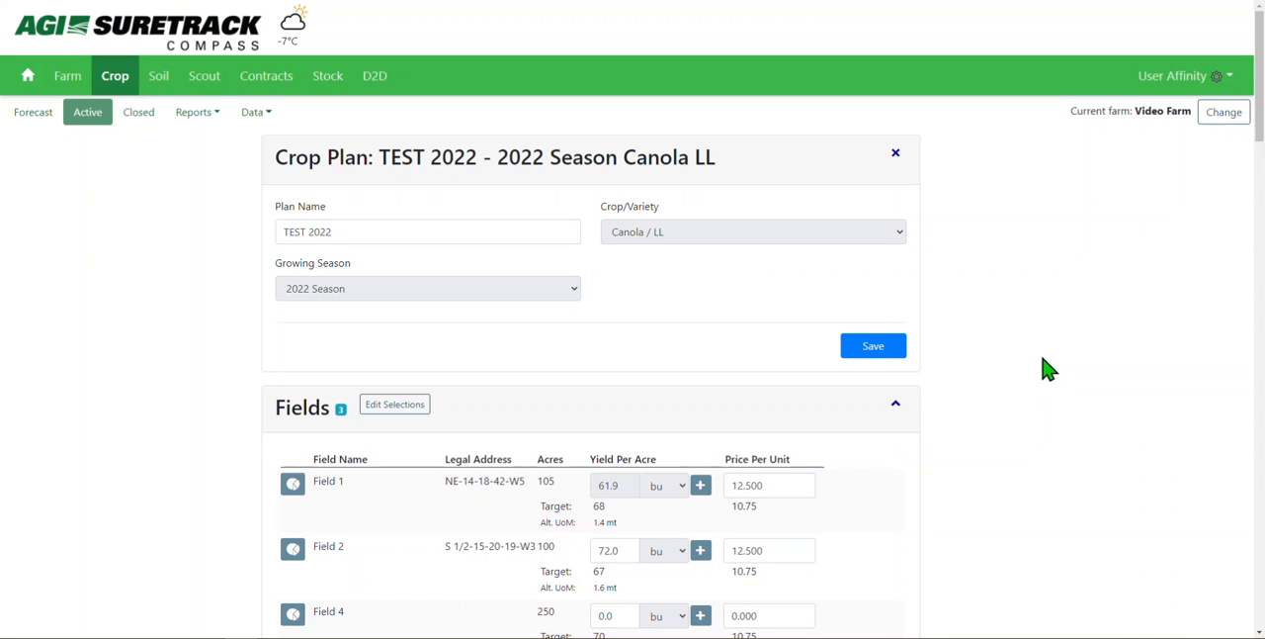
{"action": "left_click_drag", "start_coordinate": [1260, 138], "coordinate": [1258, 186]}
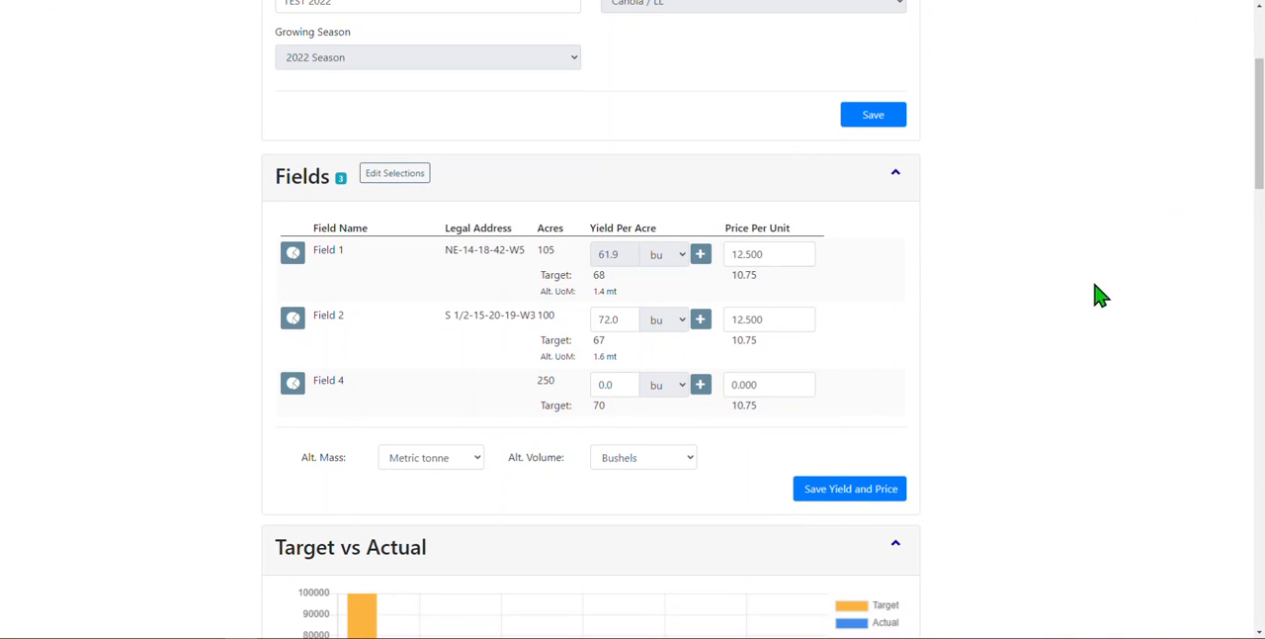